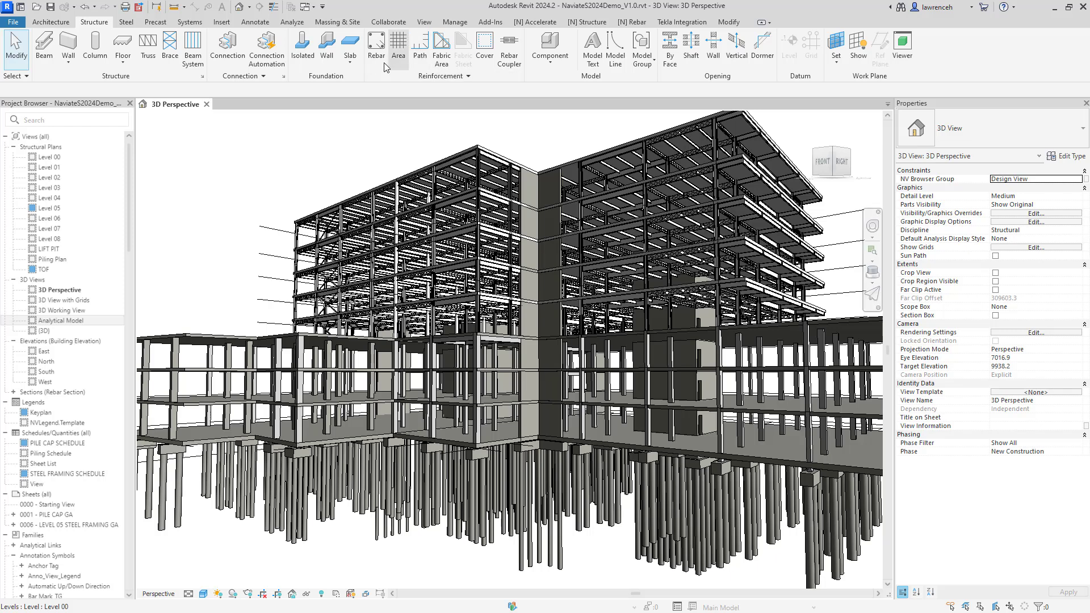
Bring up the Analyze ribbon with the structural analysis tools
{"action": "left_click", "coordinate": [302, 25]}
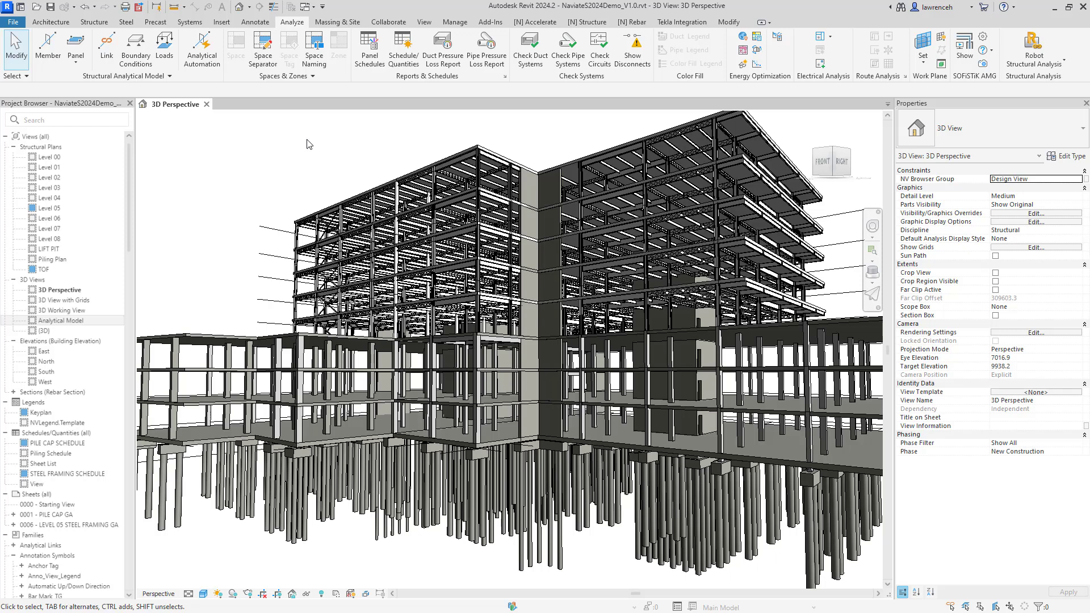
Show the Tekla Integration tools, look over the 3D Working View, then open the Analytical Model view
{"action": "left_click", "coordinate": [701, 22]}
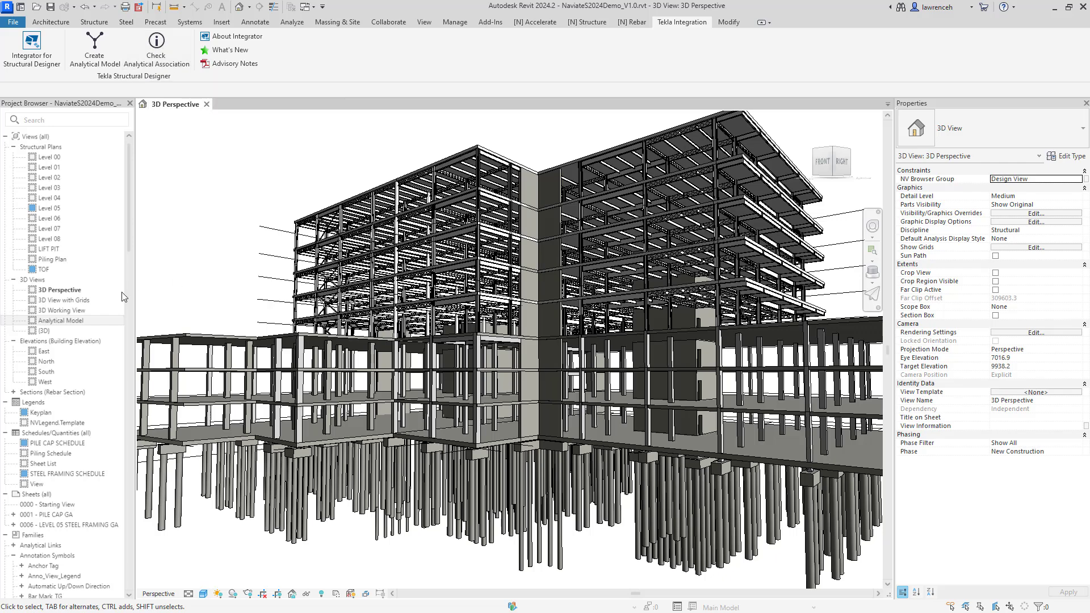
{"action": "double_click", "coordinate": [63, 310]}
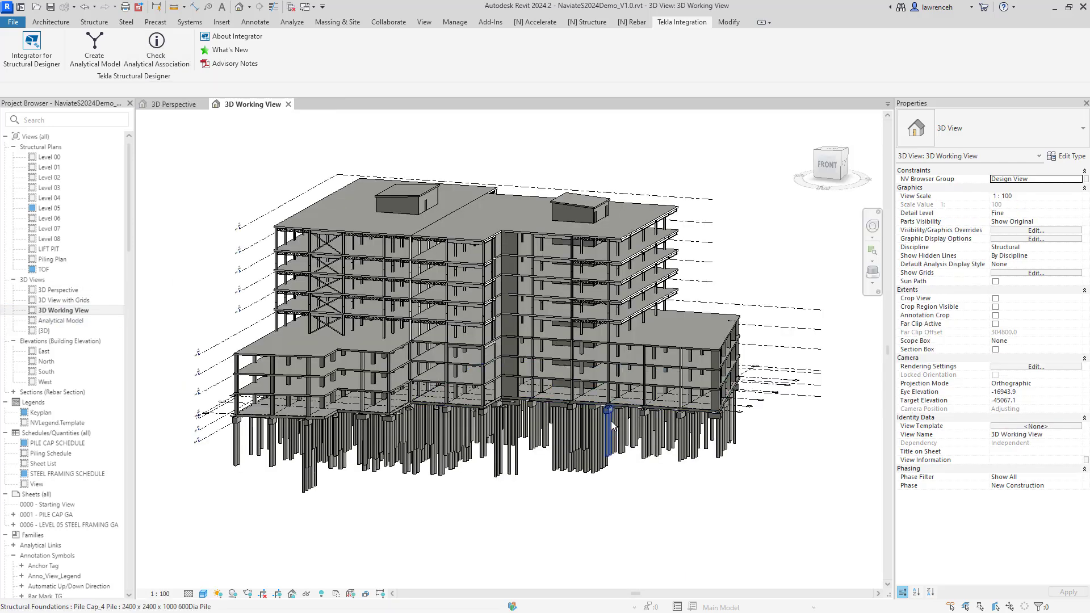
{"action": "middle_click_drag", "start_coordinate": [511, 398], "coordinate": [465, 517], "text": "shift"}
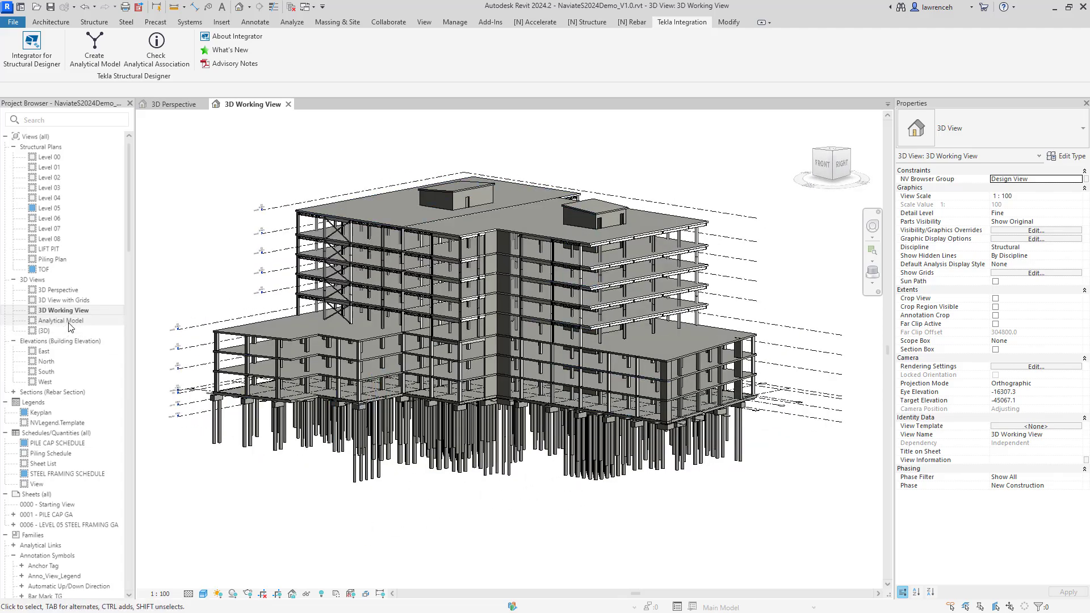
{"action": "double_click", "coordinate": [60, 320]}
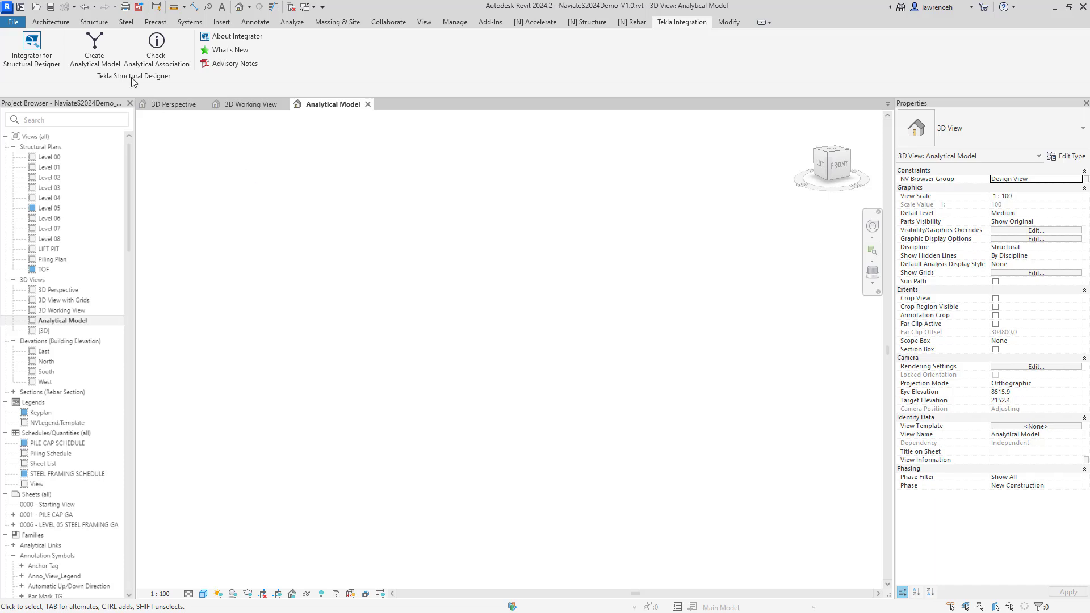
Create a new analytical model of the whole structure and close the creation log
{"action": "left_click", "coordinate": [116, 70]}
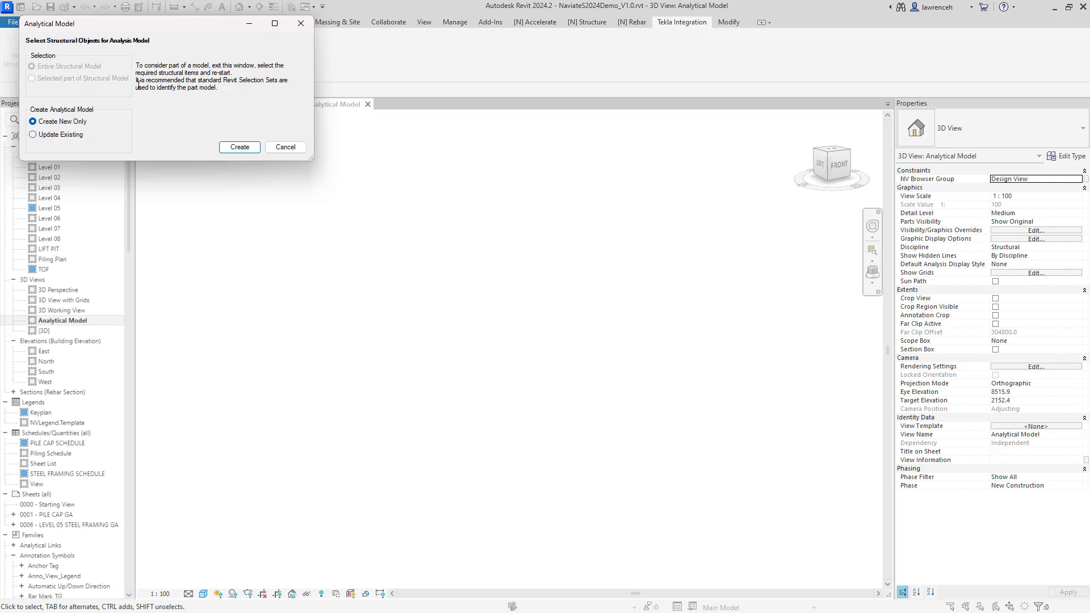
{"action": "left_click", "coordinate": [239, 148]}
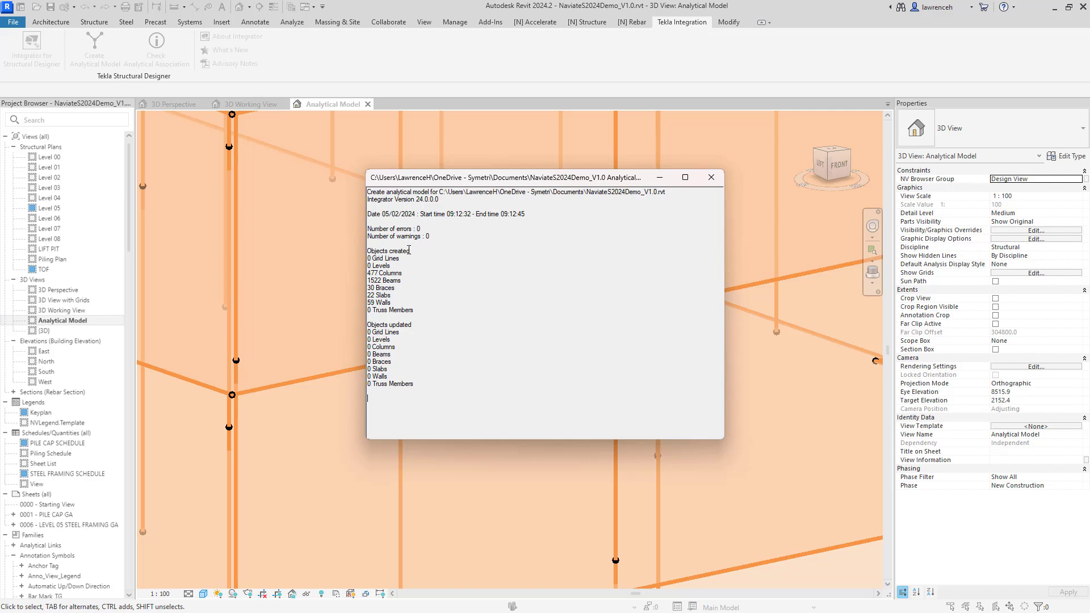
{"action": "left_click", "coordinate": [712, 179]}
Zoom and orbit to an overall view of the analytical model, then bring up Visibility/Graphic Overrides with VG
{"action": "scroll", "coordinate": [559, 356], "scroll_direction": "down", "scroll_amount": 5}
{"action": "scroll", "coordinate": [625, 384], "scroll_direction": "down", "scroll_amount": 3}
{"action": "middle_click_drag", "start_coordinate": [698, 472], "coordinate": [557, 488], "text": "shift"}
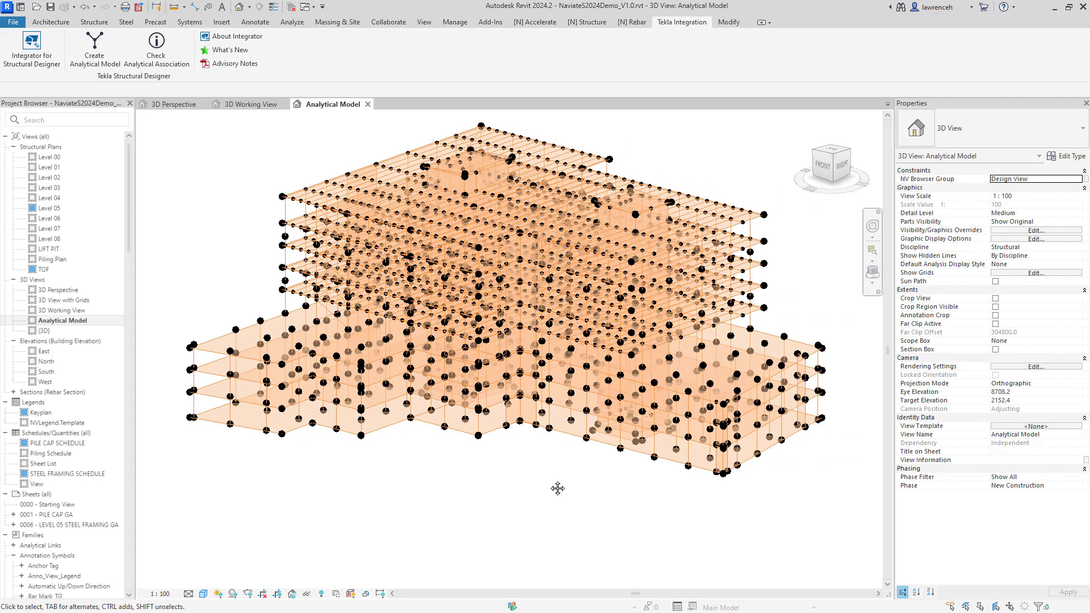
{"action": "key", "text": "v"}
{"action": "key", "text": "g"}
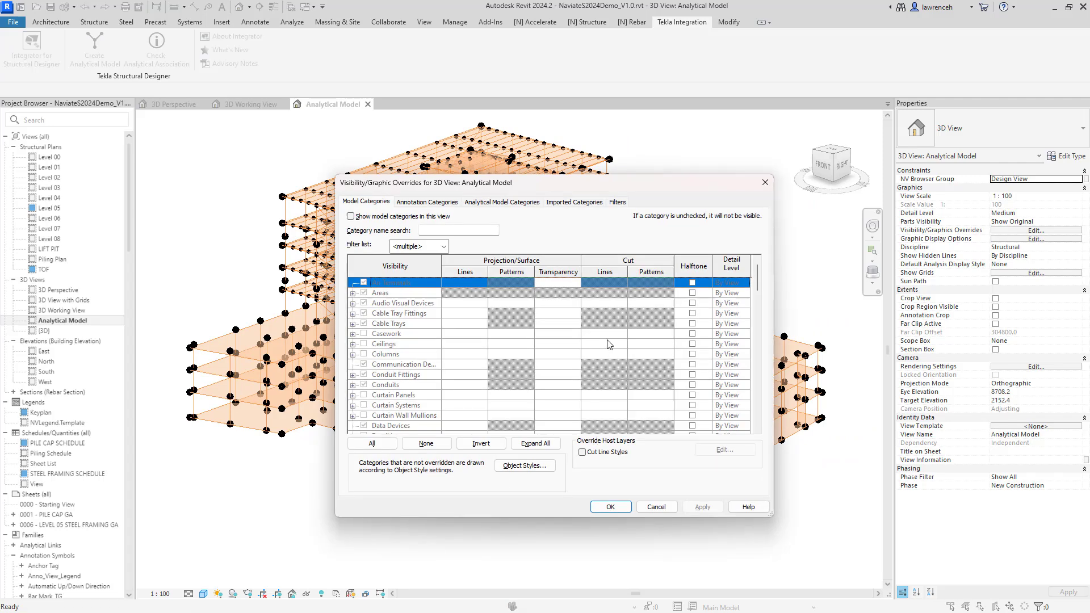
Add the Unconnected Analytical Nodes filter to the view with a red line colour override
{"action": "left_click", "coordinate": [624, 204]}
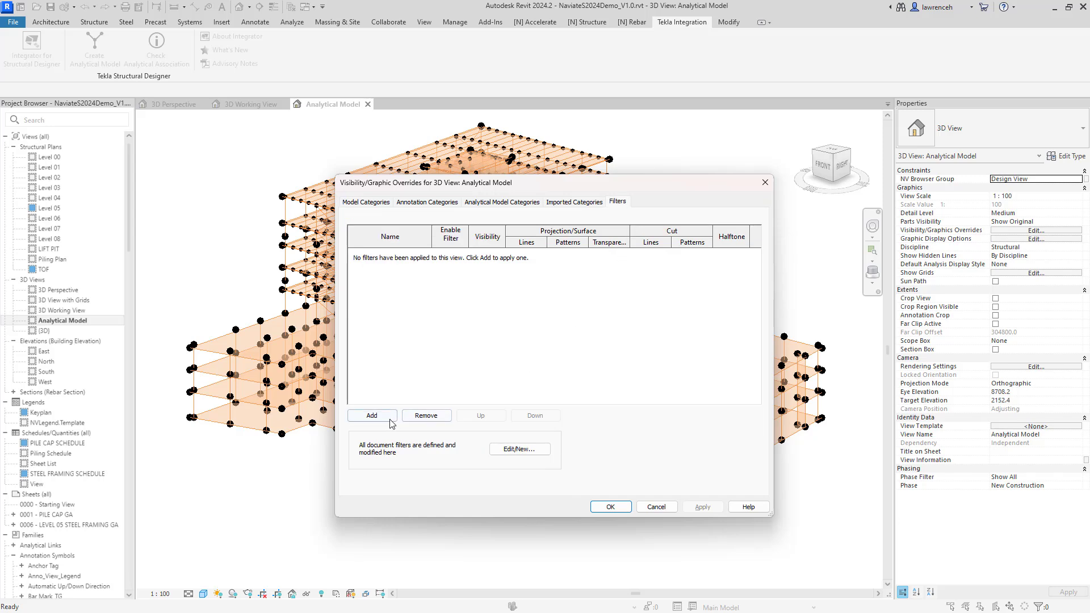
{"action": "left_click", "coordinate": [372, 415]}
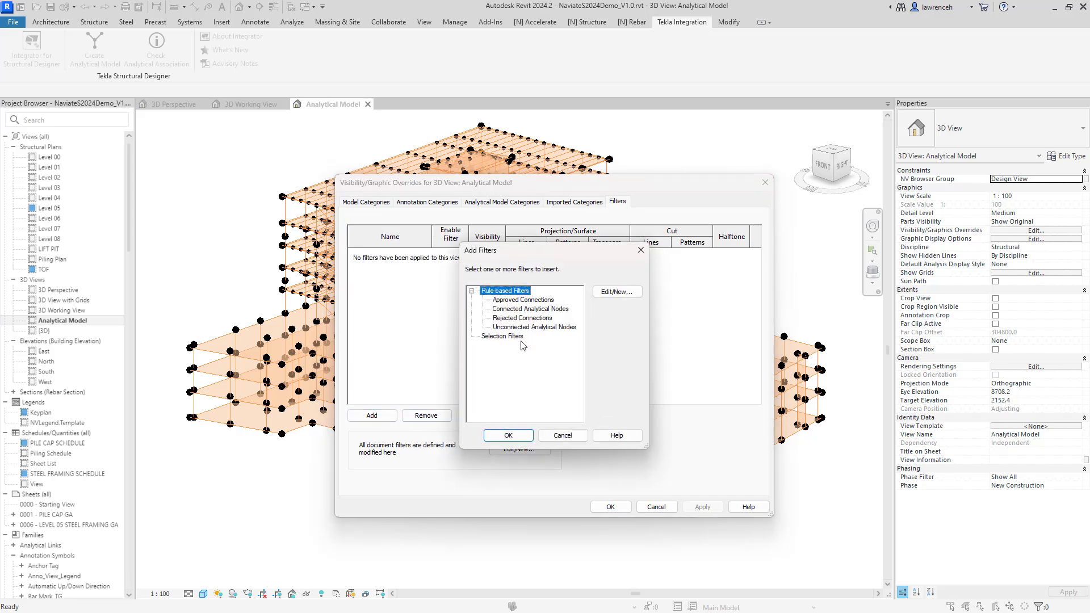
{"action": "left_click", "coordinate": [528, 328]}
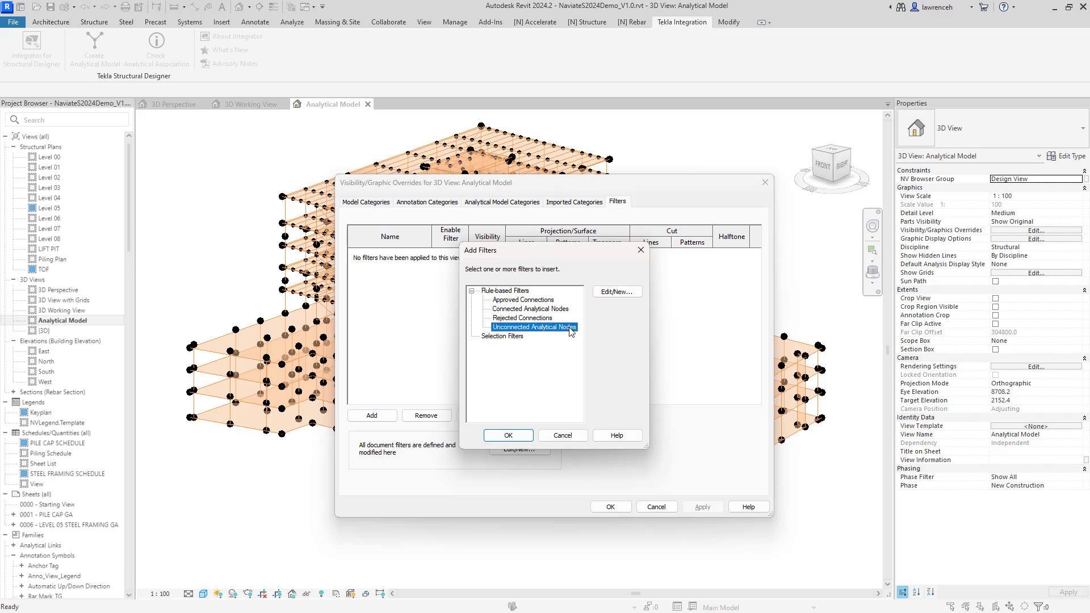
{"action": "left_click", "coordinate": [526, 438]}
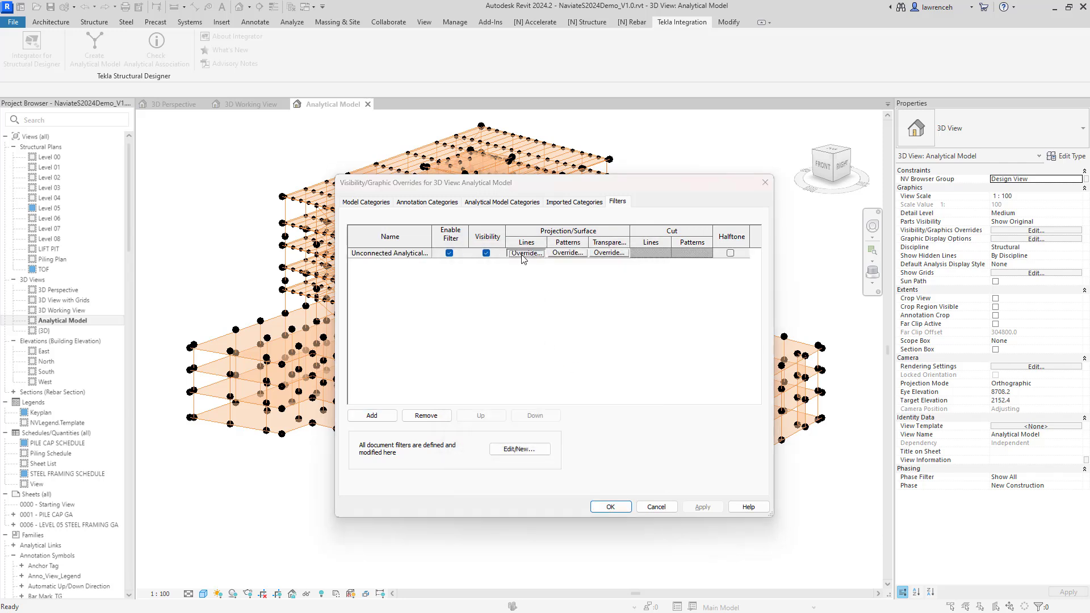
{"action": "left_click", "coordinate": [525, 252]}
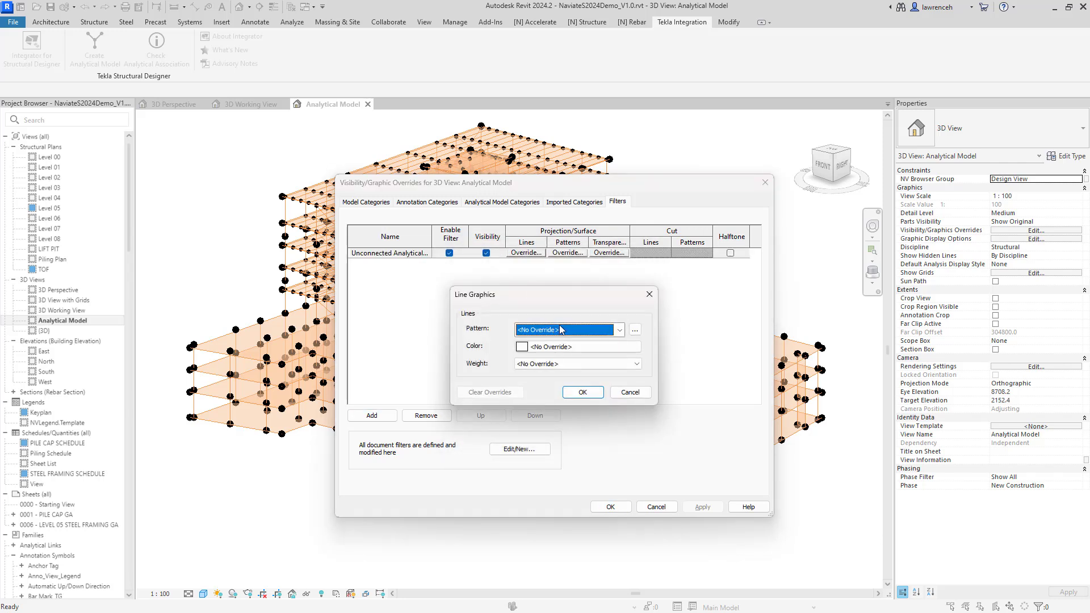
{"action": "left_click", "coordinate": [561, 347]}
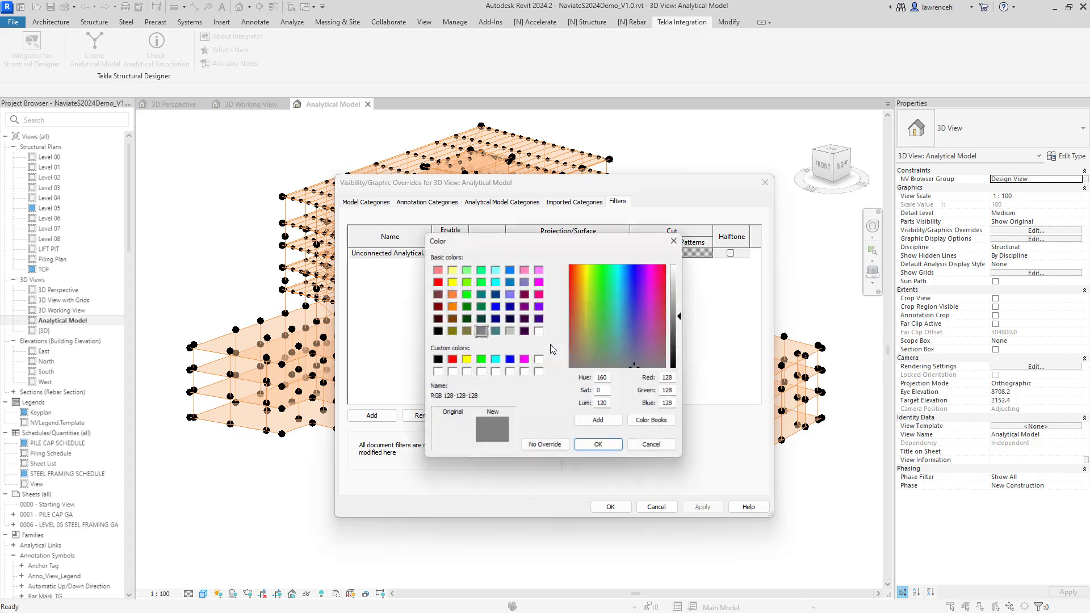
{"action": "left_click", "coordinate": [452, 359]}
{"action": "left_click", "coordinate": [610, 452]}
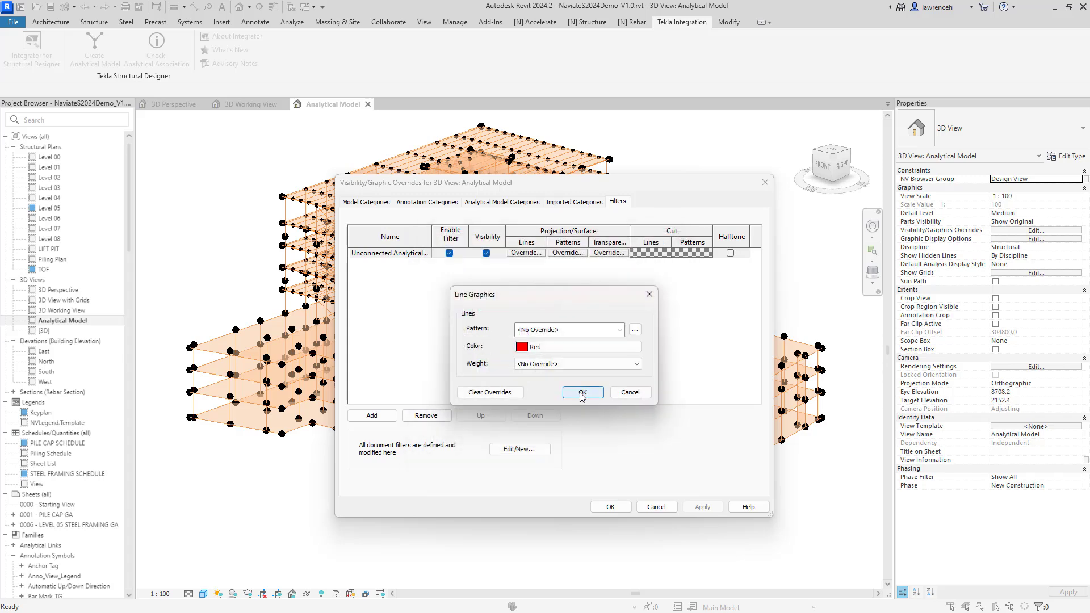
{"action": "left_click", "coordinate": [583, 394]}
Apply the red filter override, then zoom and orbit around the analytical model to inspect the red unconnected nodes
{"action": "left_click", "coordinate": [622, 508]}
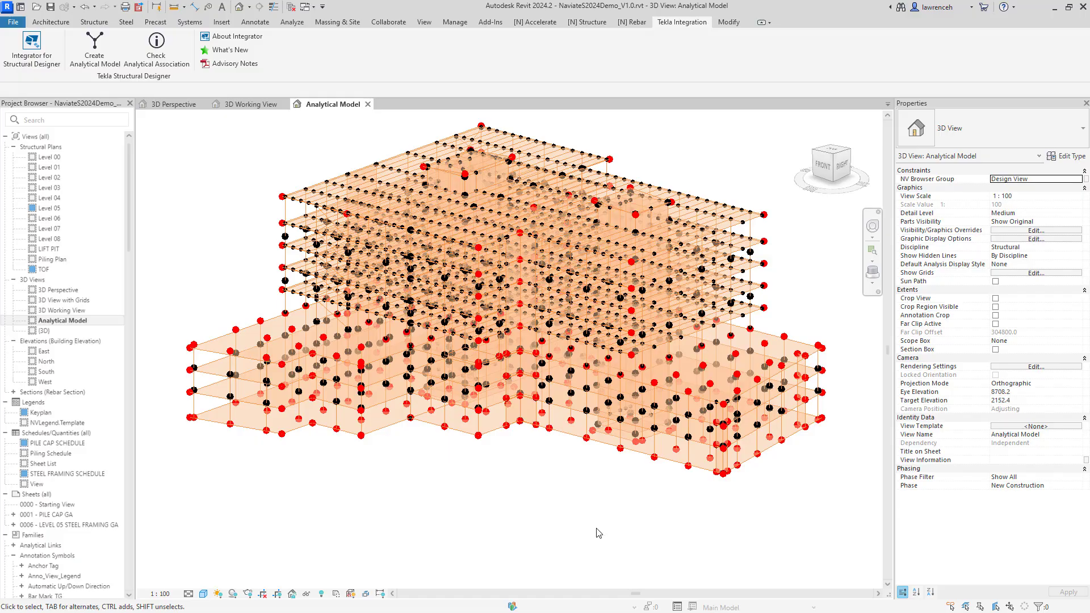
{"action": "middle_click_drag", "start_coordinate": [567, 509], "coordinate": [649, 440], "text": "shift"}
{"action": "scroll", "coordinate": [755, 449], "scroll_direction": "up", "scroll_amount": 3}
{"action": "middle_click_drag", "start_coordinate": [753, 417], "coordinate": [743, 533], "text": "shift"}
{"action": "scroll", "coordinate": [650, 478], "scroll_direction": "up", "scroll_amount": 5}
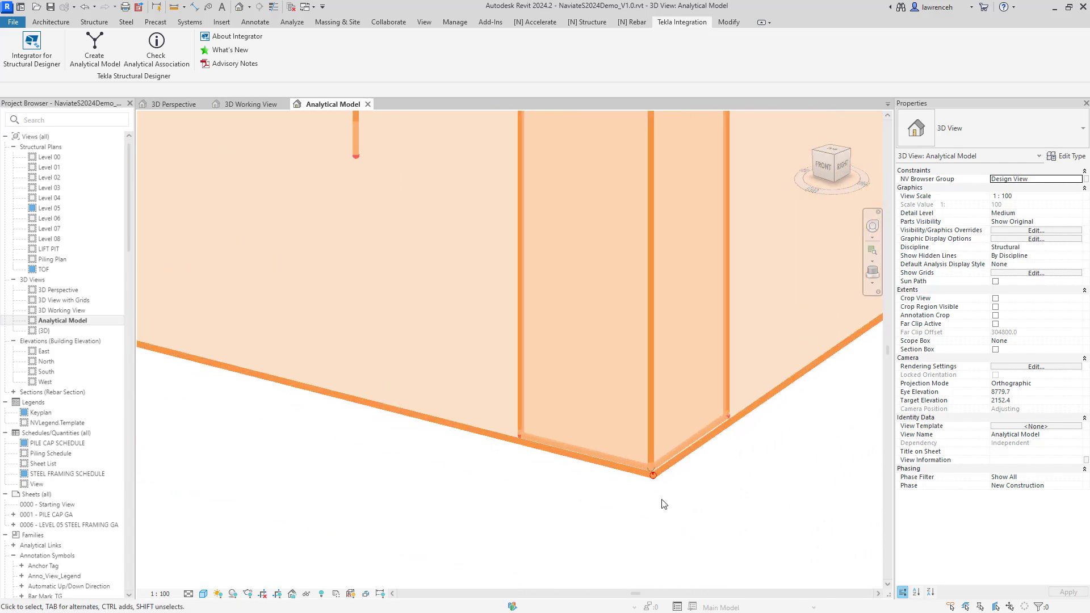
{"action": "scroll", "coordinate": [650, 478], "scroll_direction": "down", "scroll_amount": 6}
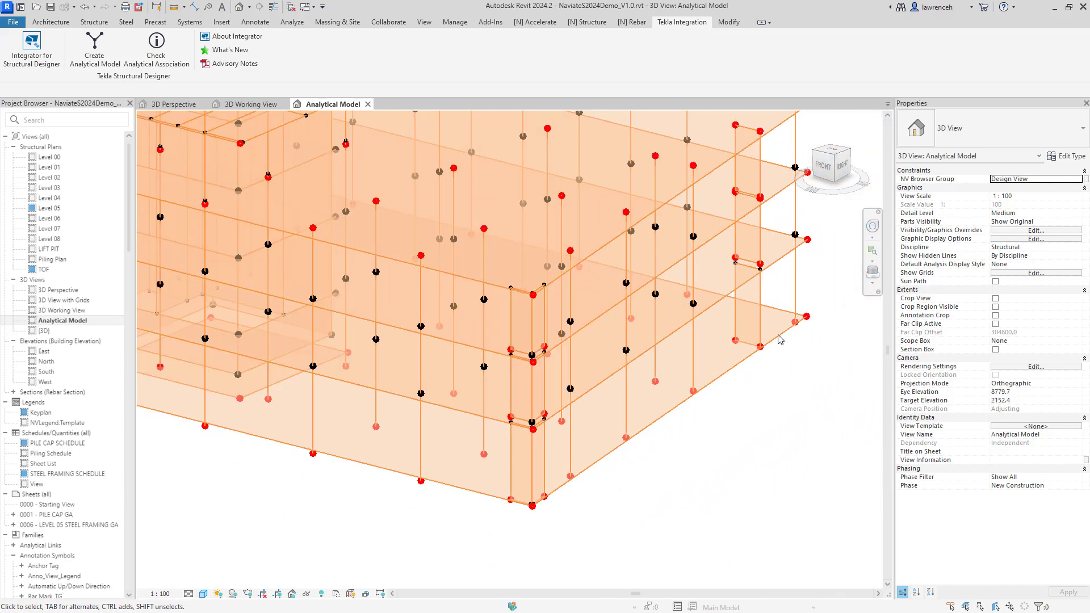
{"action": "middle_click_drag", "start_coordinate": [762, 377], "coordinate": [738, 365], "text": "shift"}
{"action": "scroll", "coordinate": [718, 365], "scroll_direction": "up", "scroll_amount": 5}
{"action": "middle_click_drag", "start_coordinate": [657, 347], "coordinate": [698, 319], "text": "shift"}
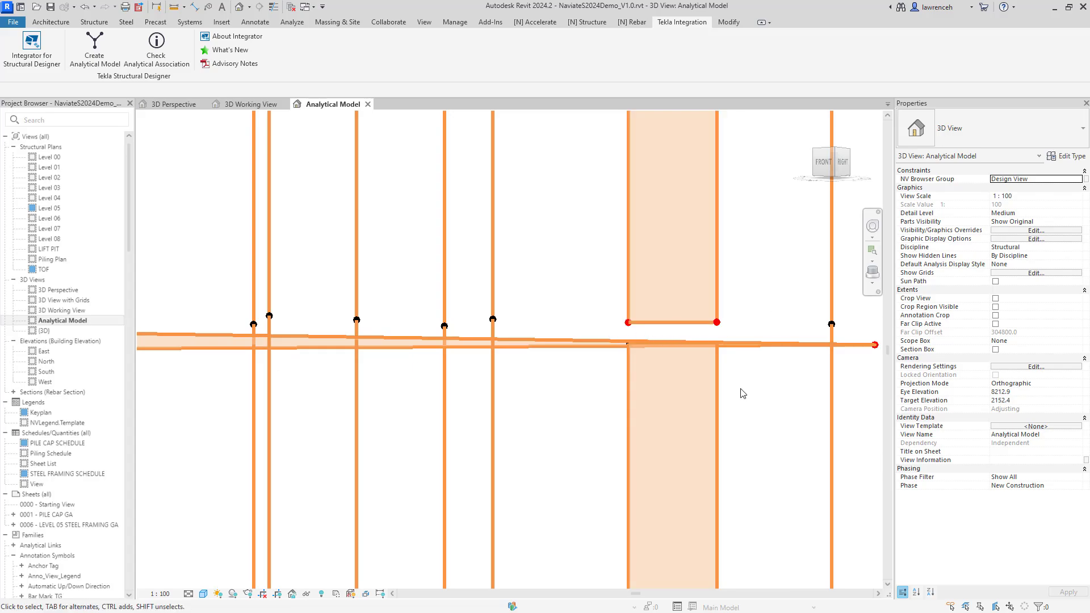
{"action": "scroll", "coordinate": [671, 327], "scroll_direction": "down", "scroll_amount": 3}
{"action": "mouse_move", "coordinate": [671, 327]}
{"action": "middle_mouse_down", "text": "shift"}
{"action": "mouse_move", "coordinate": [735, 401]}
{"action": "mouse_move", "coordinate": [482, 322]}
{"action": "mouse_move", "coordinate": [687, 365]}
{"action": "mouse_move", "coordinate": [658, 298]}
{"action": "mouse_move", "coordinate": [624, 272]}
{"action": "middle_mouse_up", "text": "shift"}
Turn the 3D Working View to a front elevation, then orbit the Analytical Model view to an oblique 3D view
{"action": "left_click", "coordinate": [251, 103]}
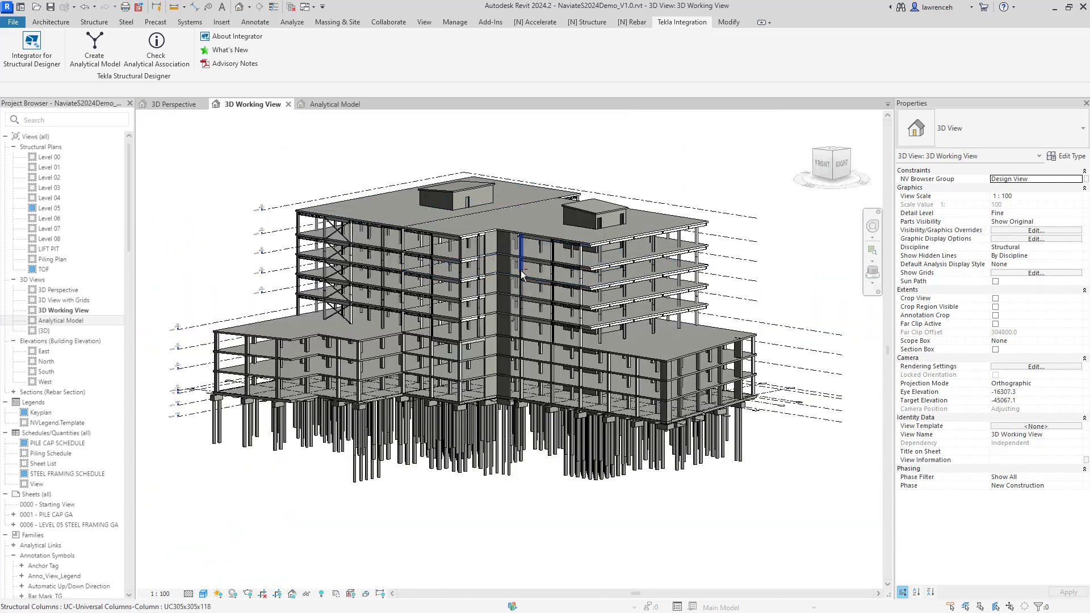
{"action": "mouse_move", "coordinate": [511, 187]}
{"action": "middle_mouse_down", "text": "shift"}
{"action": "mouse_move", "coordinate": [561, 207]}
{"action": "mouse_move", "coordinate": [556, 249]}
{"action": "mouse_move", "coordinate": [502, 230]}
{"action": "middle_mouse_up", "text": "shift"}
{"action": "scroll", "coordinate": [560, 207], "scroll_direction": "up", "scroll_amount": 5}
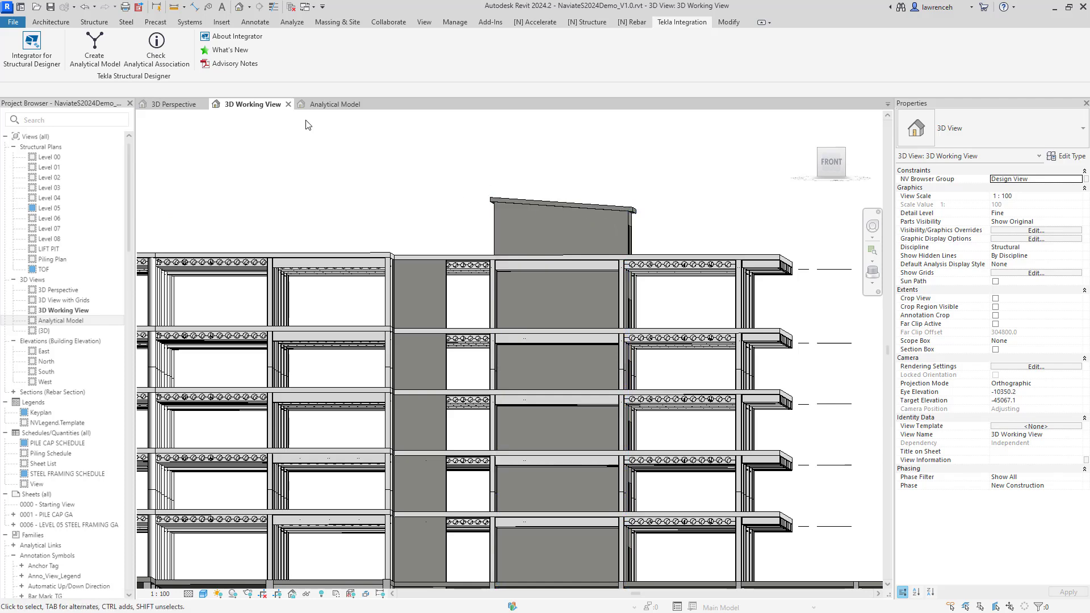
{"action": "left_click", "coordinate": [334, 104]}
{"action": "middle_click_drag", "start_coordinate": [629, 251], "coordinate": [749, 278], "text": "shift"}
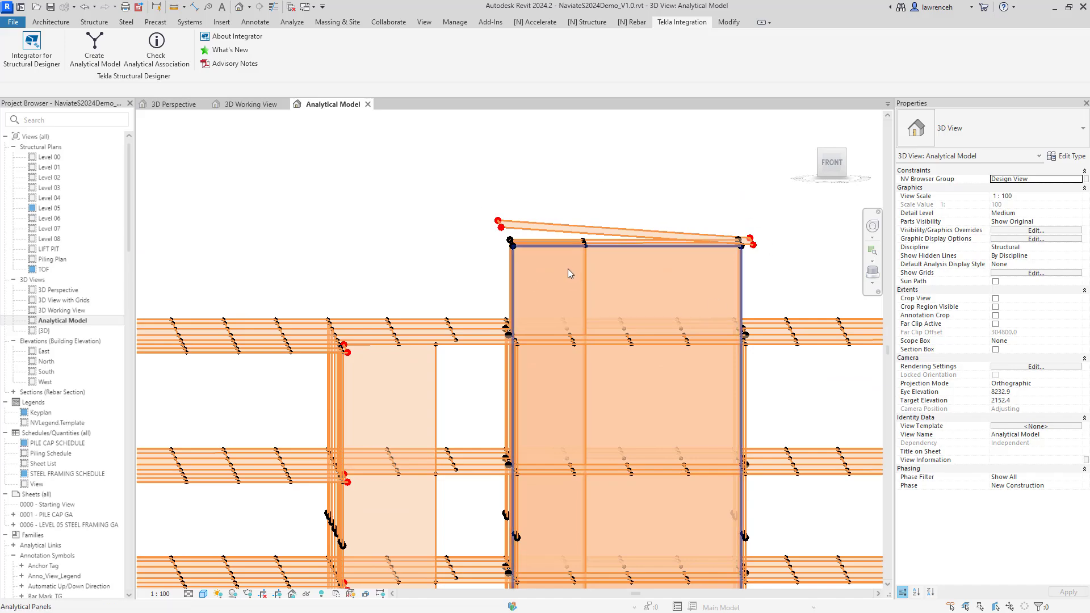
{"action": "middle_click_drag", "start_coordinate": [568, 268], "coordinate": [369, 191], "text": "shift"}
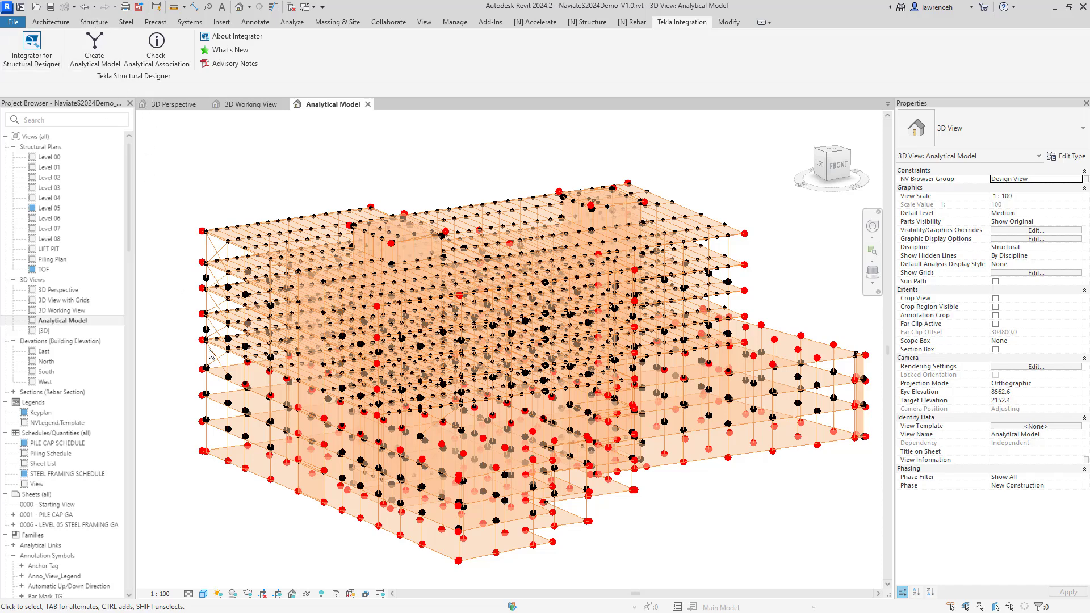
Zoom in and briefly select an analytical floor panel and an analytical member, clearing each selection
{"action": "scroll", "coordinate": [209, 353], "scroll_direction": "up", "scroll_amount": 2}
{"action": "left_click", "coordinate": [227, 398]}
{"action": "key", "text": "Escape"}
{"action": "left_click", "coordinate": [230, 389]}
{"action": "key", "text": "Escape"}
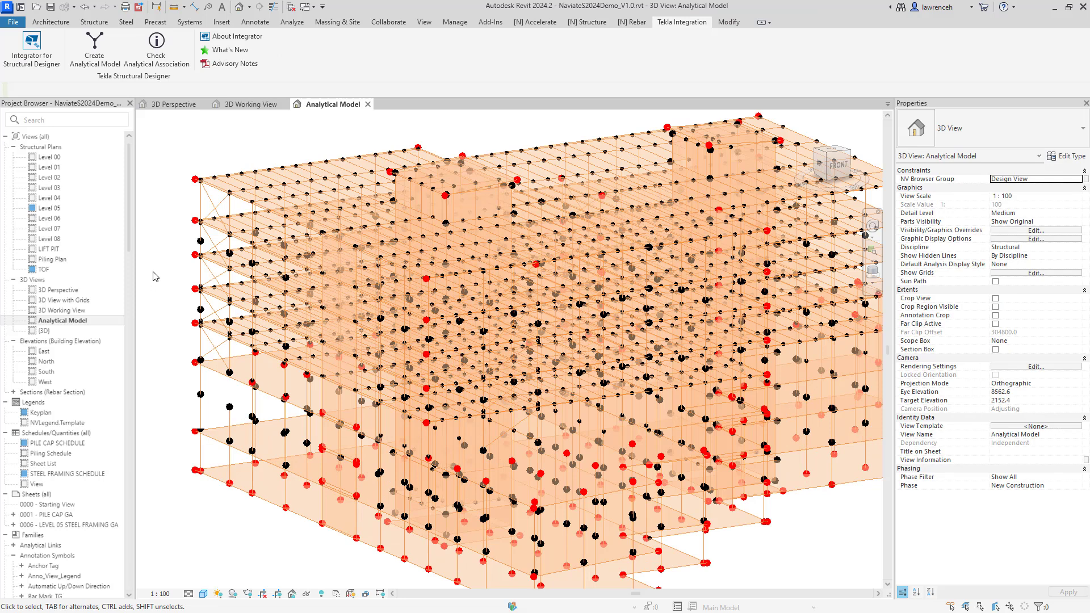
Check analytical associations for the entire structural model and pick out floor ID 520314 from the report
{"action": "left_click", "coordinate": [161, 65]}
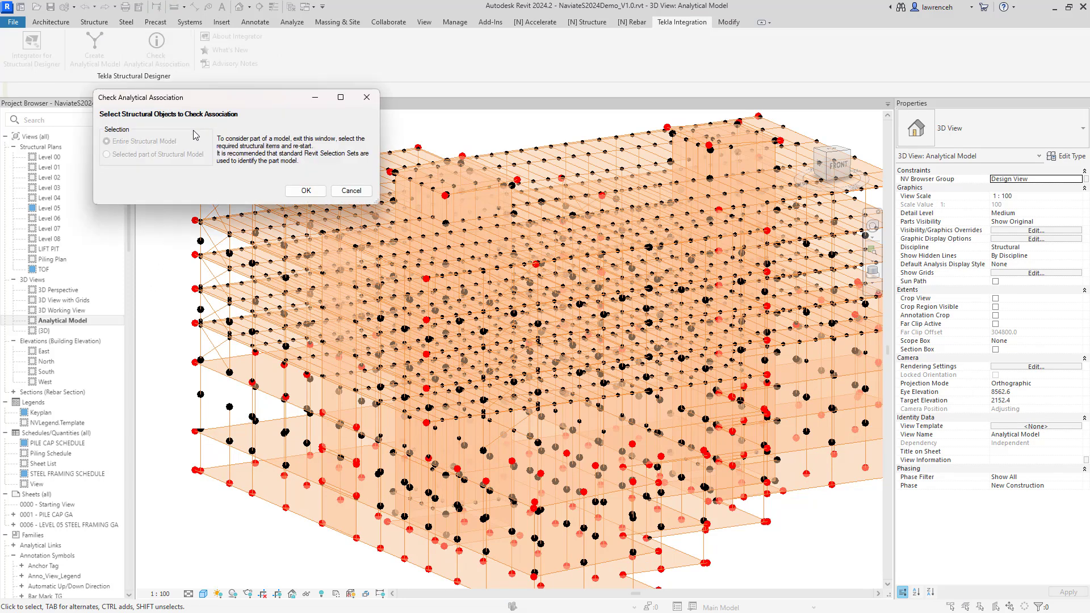
{"action": "left_click", "coordinate": [306, 191]}
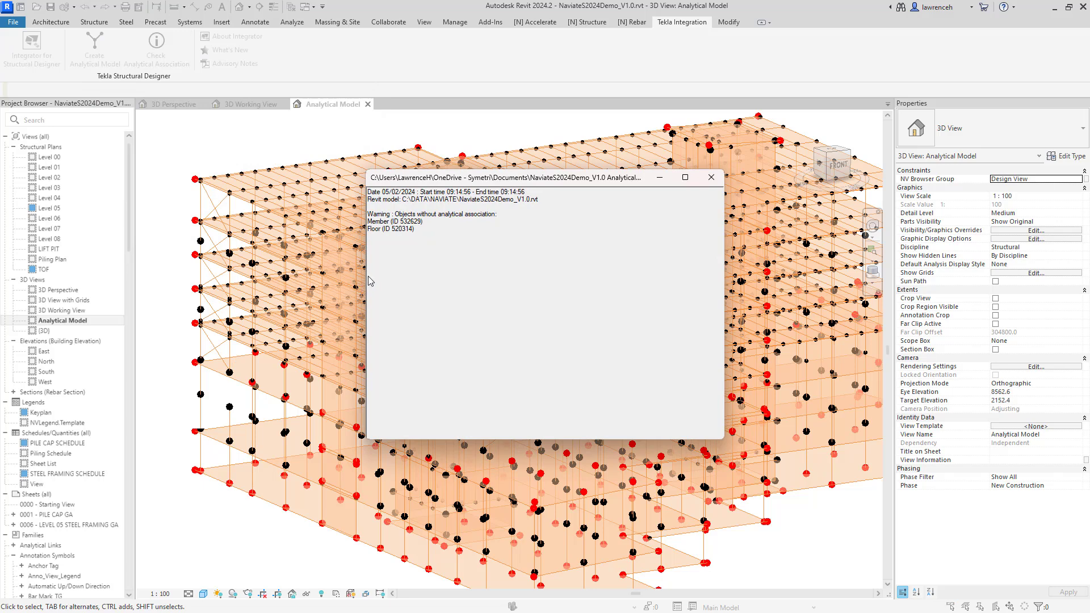
{"action": "left_click_drag", "start_coordinate": [436, 223], "coordinate": [374, 240]}
{"action": "left_click", "coordinate": [415, 229]}
{"action": "double_click", "coordinate": [408, 230]}
{"action": "left_click", "coordinate": [710, 178]}
Show floor 520314 in the 3D Working View via Manage > Select by ID, then orbit to an oblique view
{"action": "left_click", "coordinate": [253, 104]}
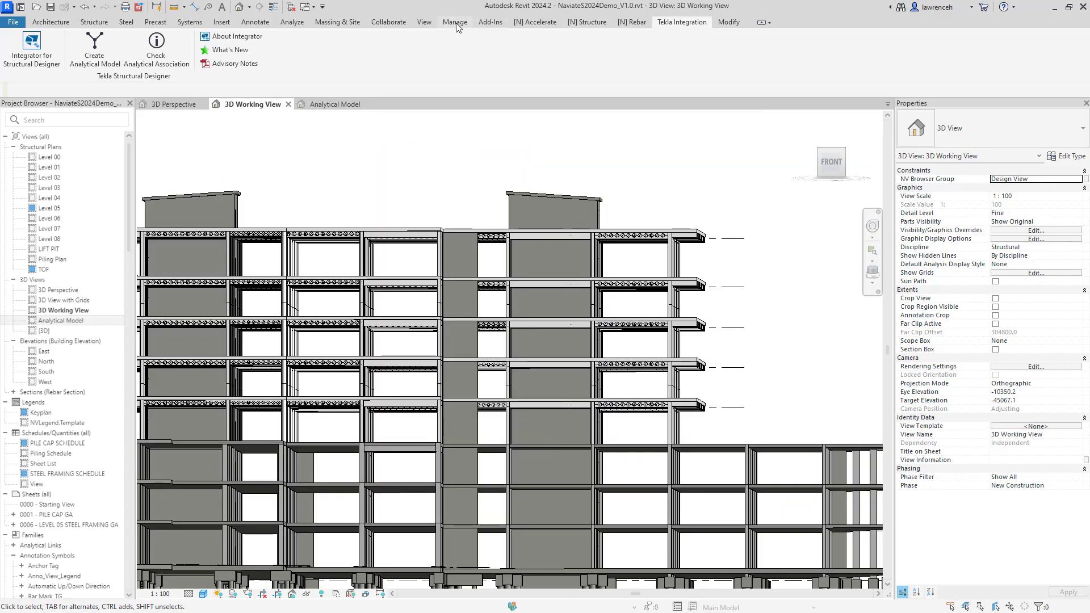
{"action": "left_click", "coordinate": [456, 23]}
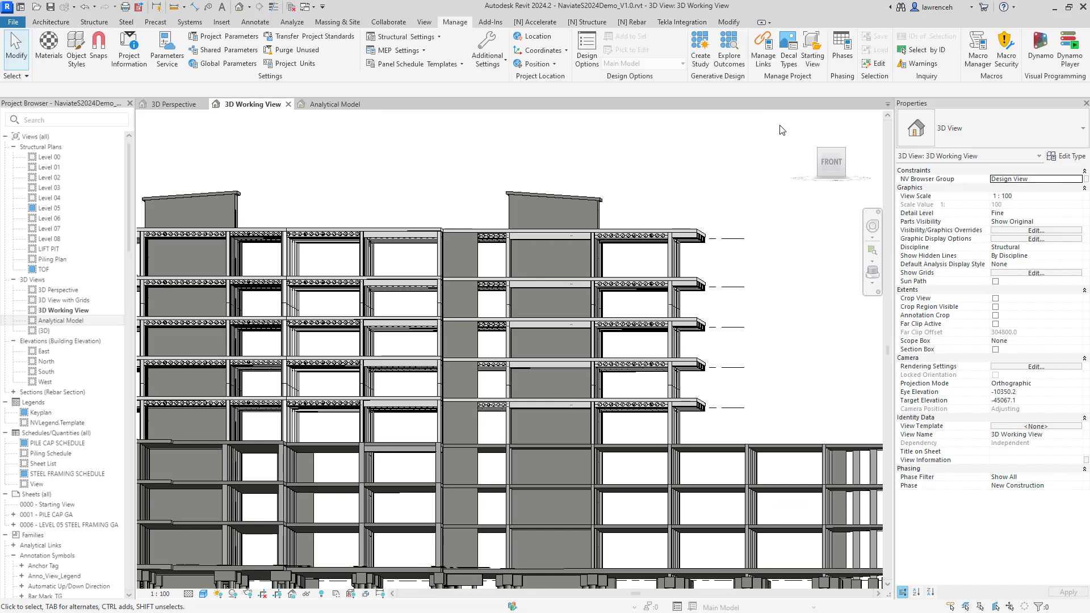
{"action": "left_click", "coordinate": [937, 54]}
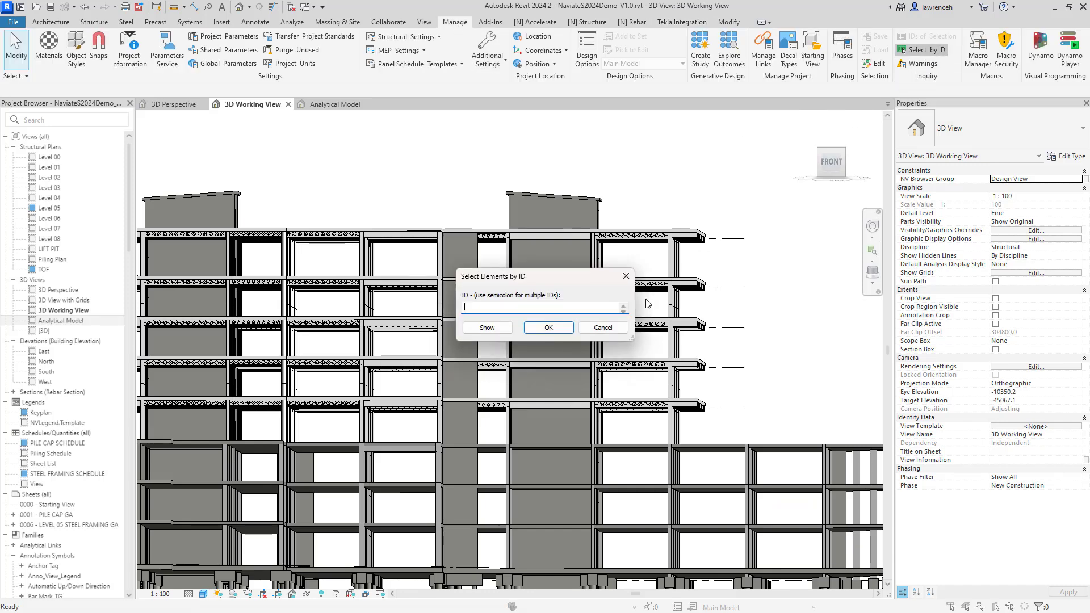
{"action": "left_click", "coordinate": [487, 328]}
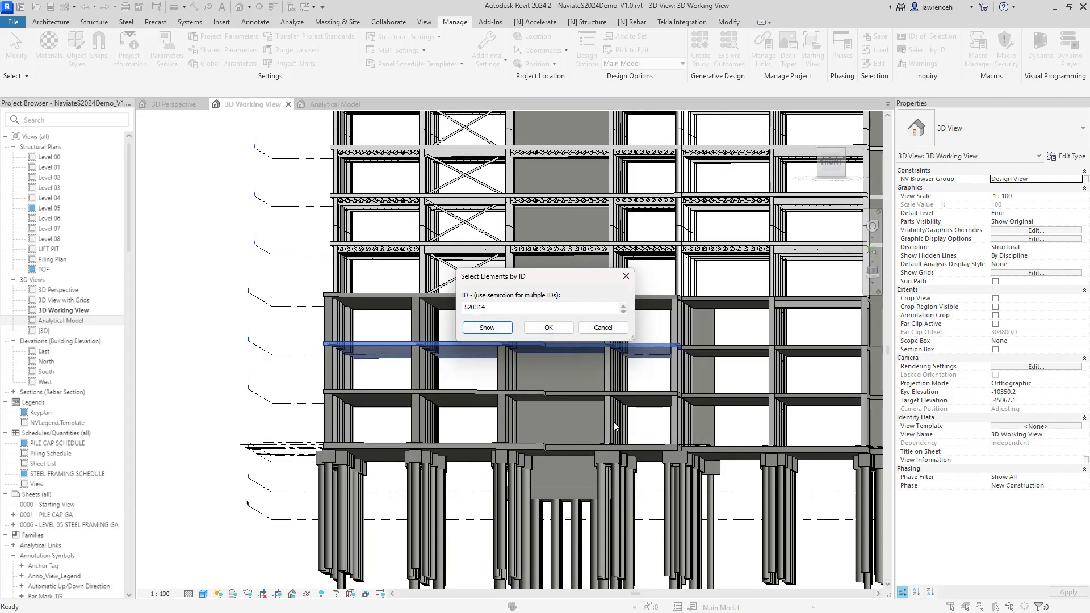
{"action": "left_click", "coordinate": [603, 327]}
{"action": "middle_click_drag", "start_coordinate": [560, 388], "coordinate": [494, 409], "text": "shift"}
{"action": "scroll", "coordinate": [502, 380], "scroll_direction": "up", "scroll_amount": 2}
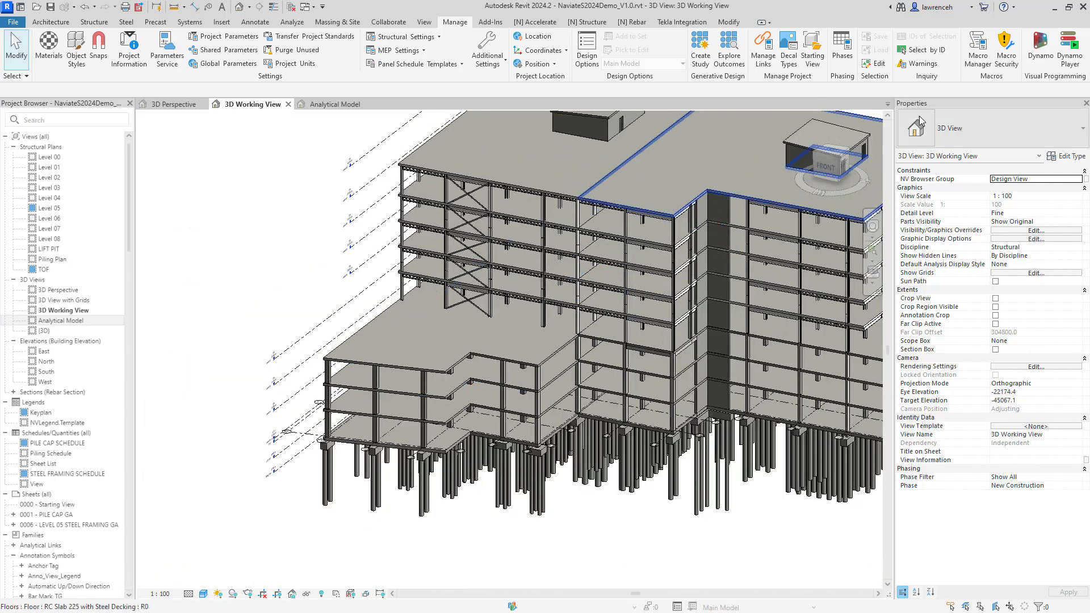
Look up 520314 again with Select by ID, select the floor, then clear it and zoom out to the whole building
{"action": "left_click", "coordinate": [904, 50]}
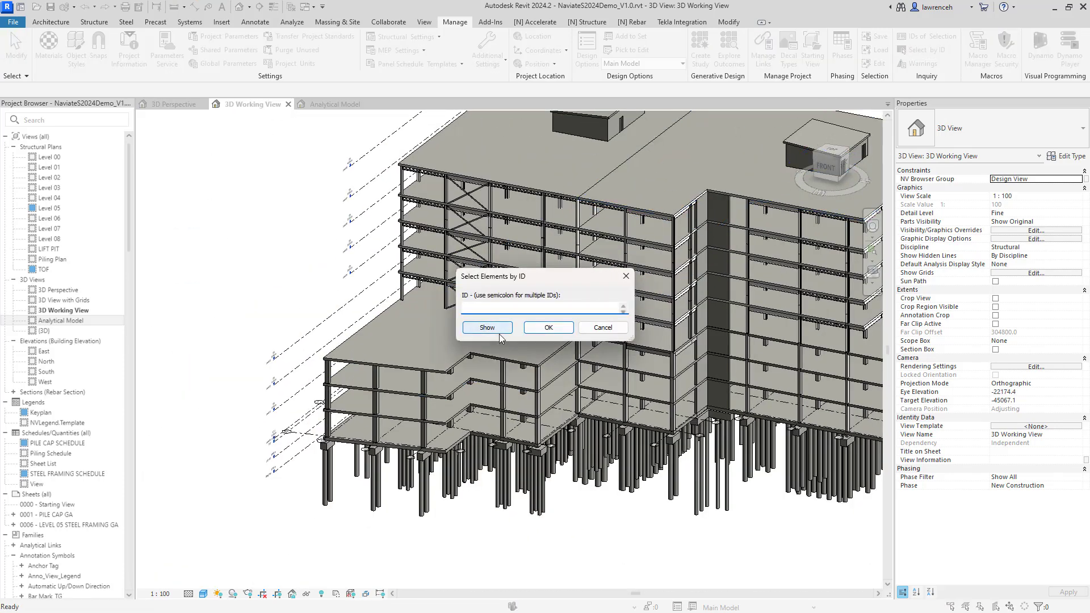
{"action": "type", "text": "520314"}
{"action": "left_click", "coordinate": [487, 327]}
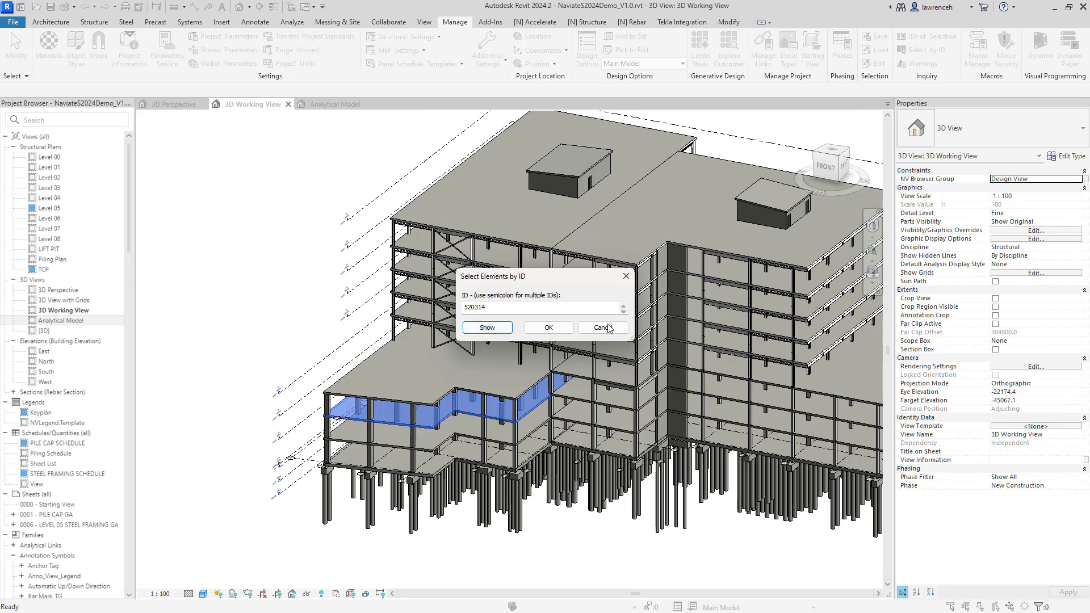
{"action": "left_click", "coordinate": [549, 328]}
{"action": "left_click", "coordinate": [584, 554]}
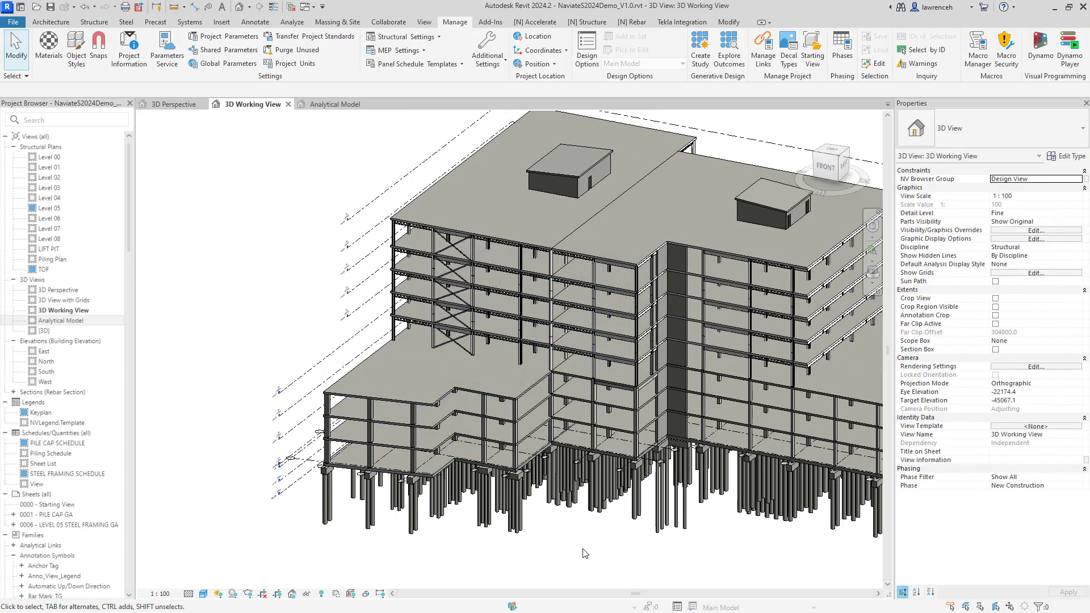
{"action": "scroll", "coordinate": [584, 554], "scroll_direction": "down", "scroll_amount": 3}
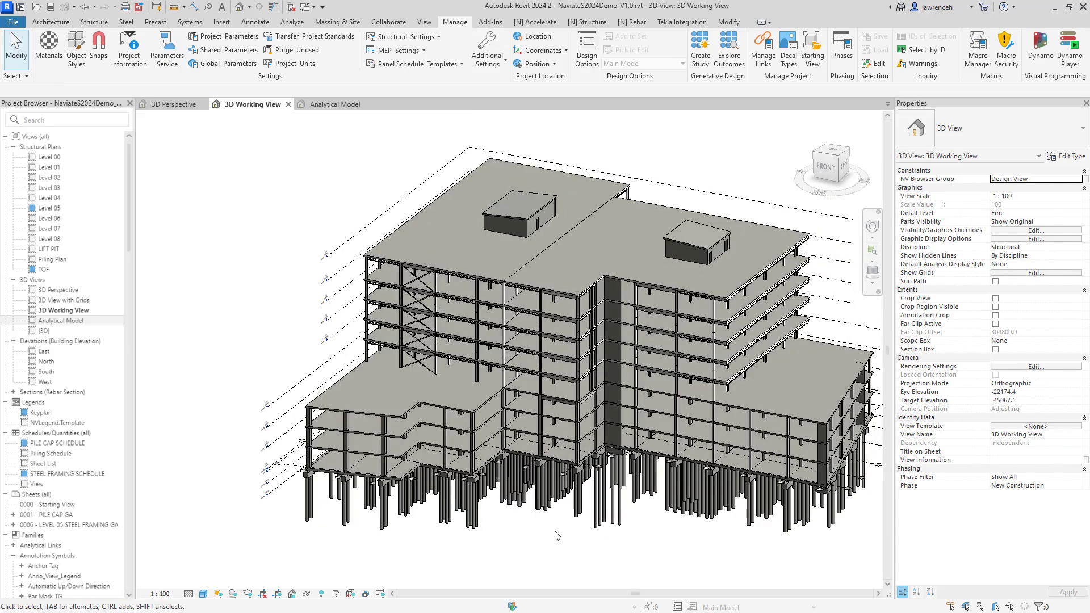